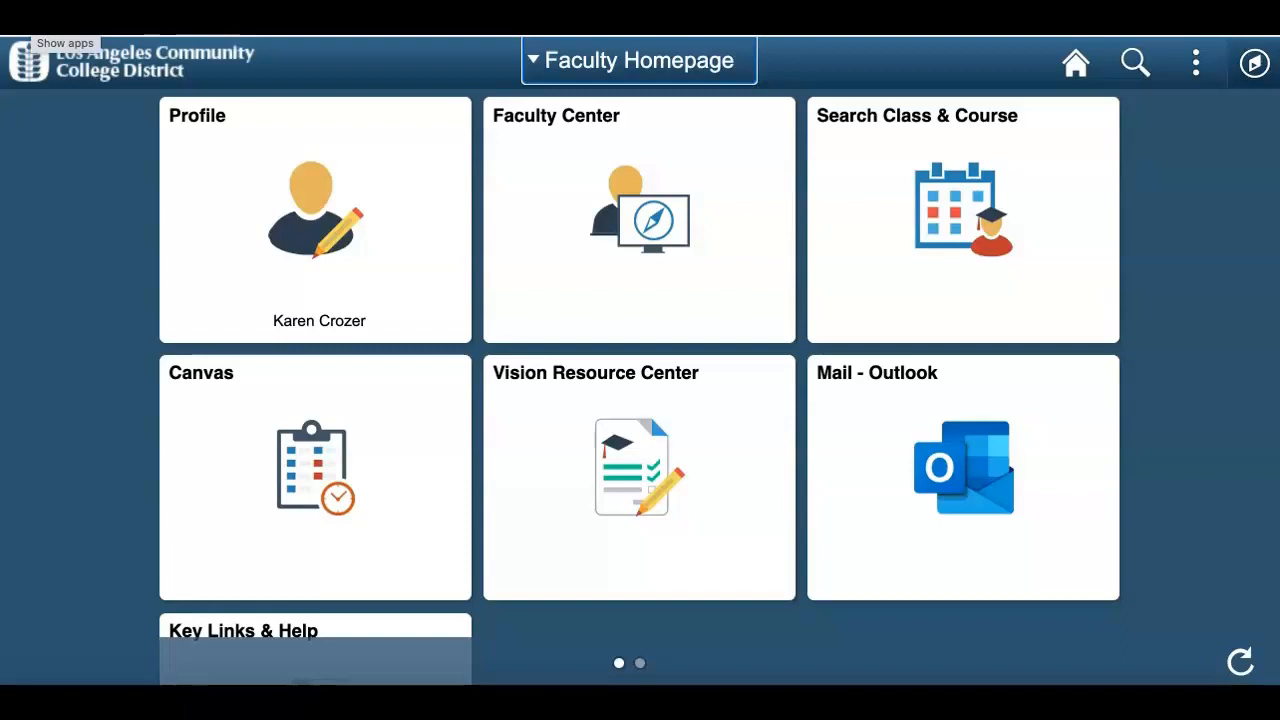
Open the Early Alert Roster for the ENGLISH 127-M01 Creative Writing class from the Faculty Center teaching schedule.
left_click(535, 196)
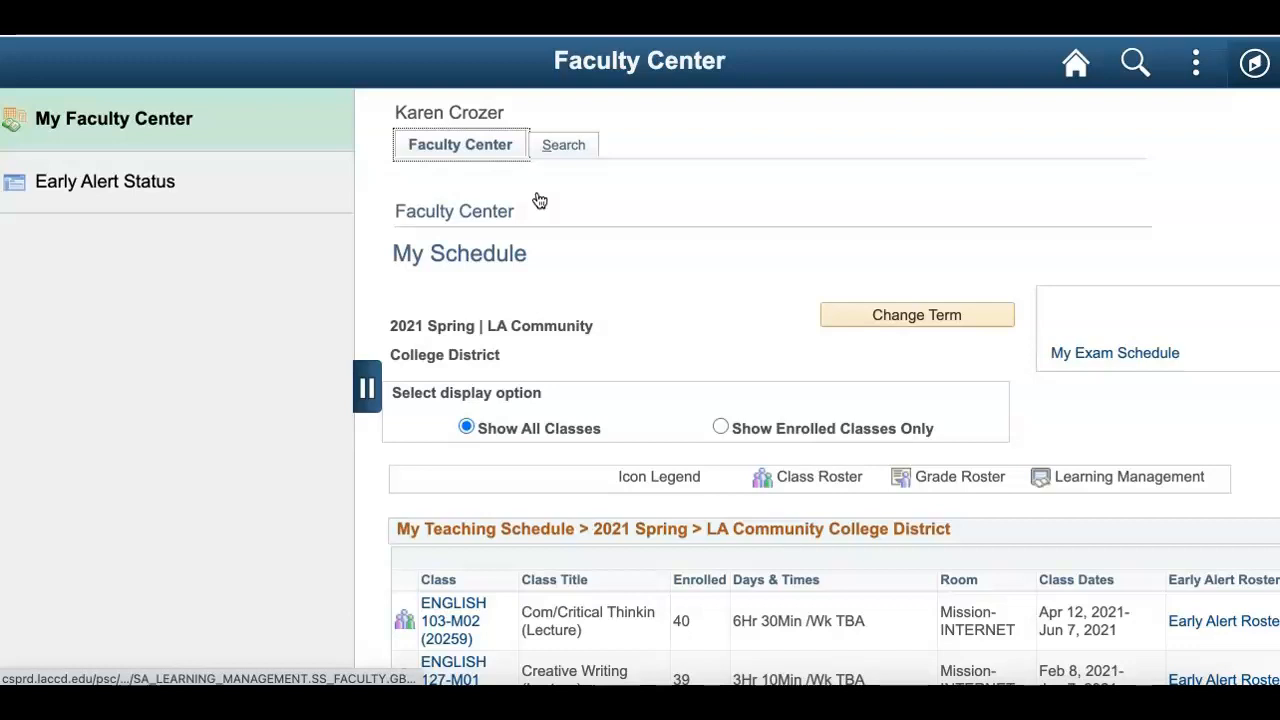
scroll(586, 437, "down", 3)
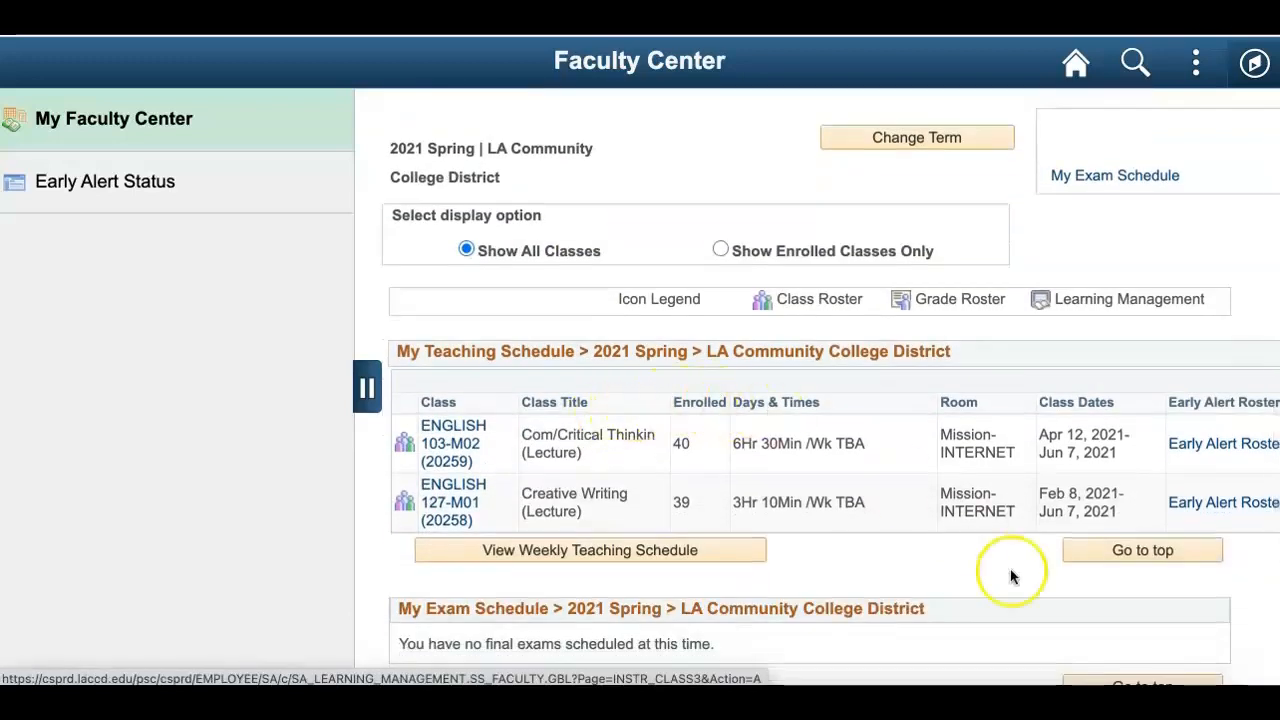
left_click(1182, 510)
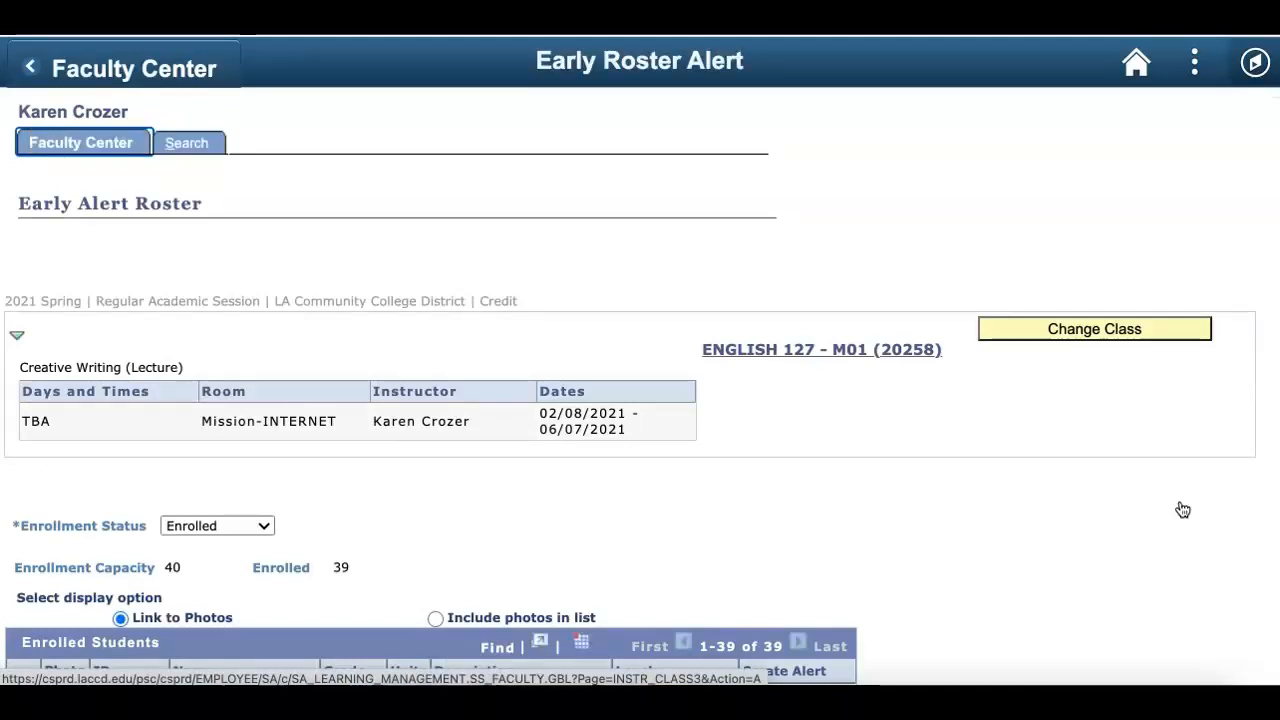
Create an alert for the first student on the class roster and go to the list of alert reasons.
scroll(995, 490, "down", 2)
scroll(995, 487, "down", 5)
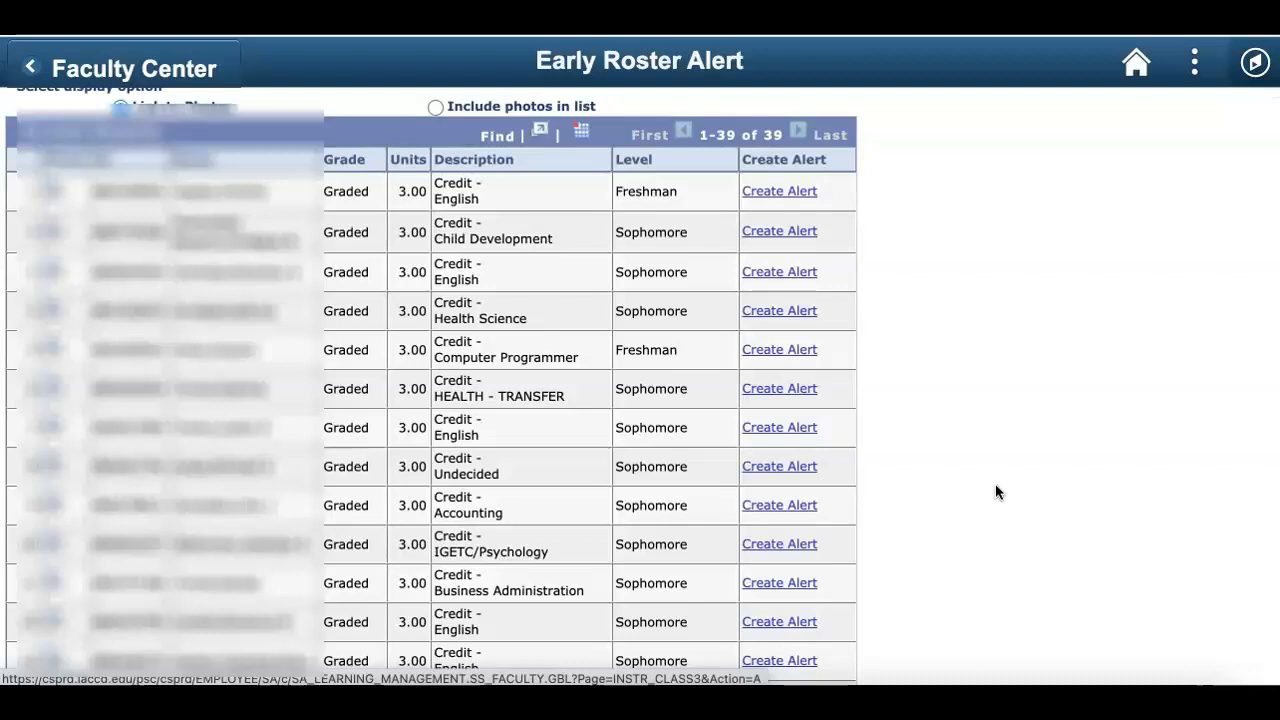
left_click(766, 192)
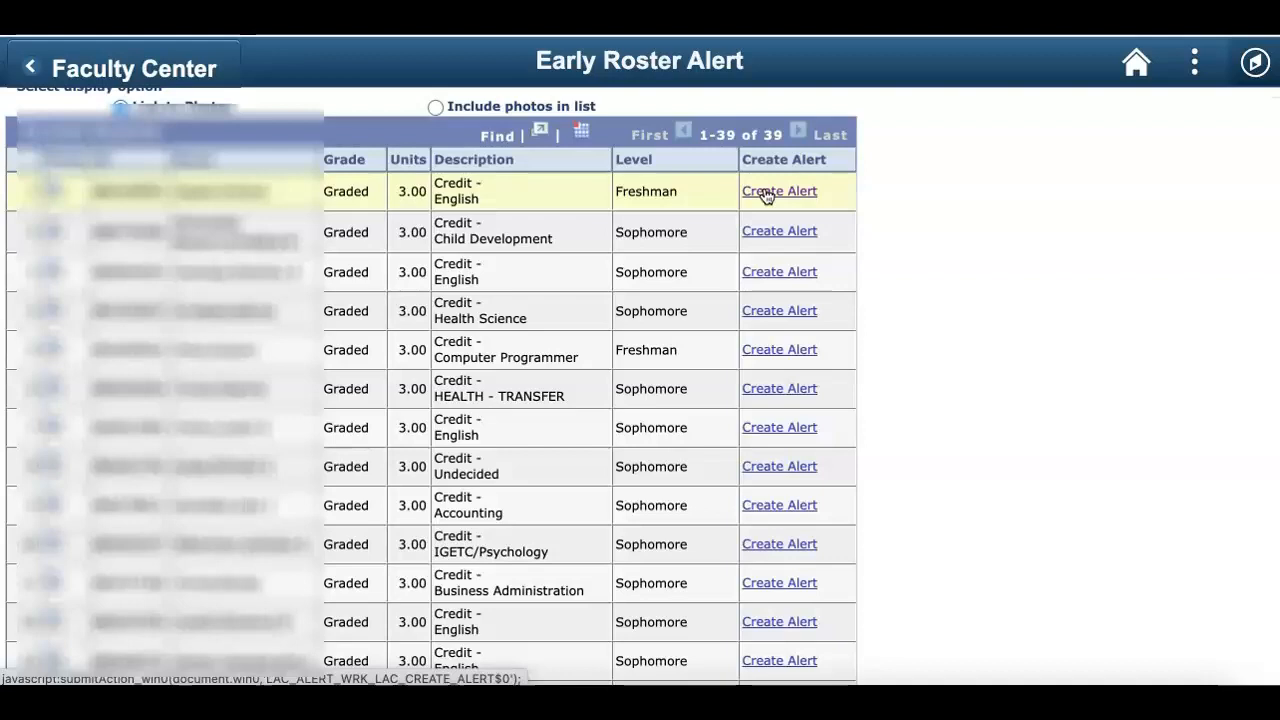
left_click(766, 192)
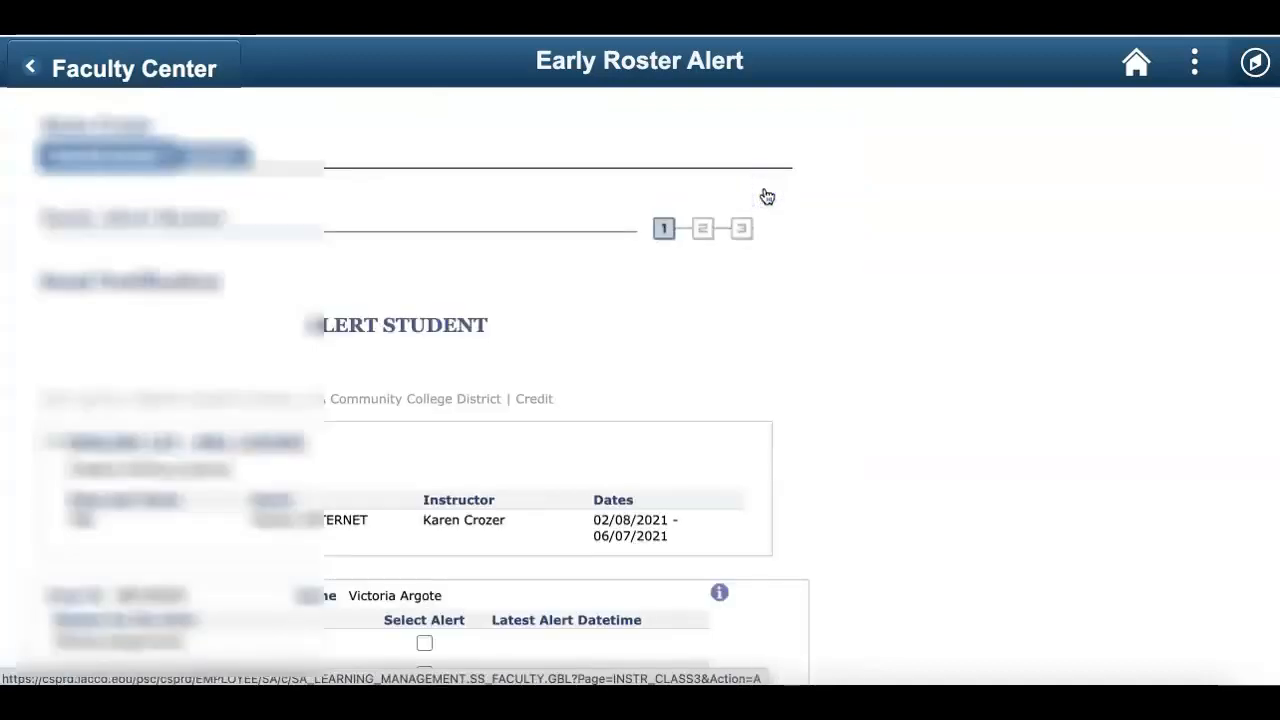
scroll(752, 400, "down", 10)
scroll(752, 400, "up", 2)
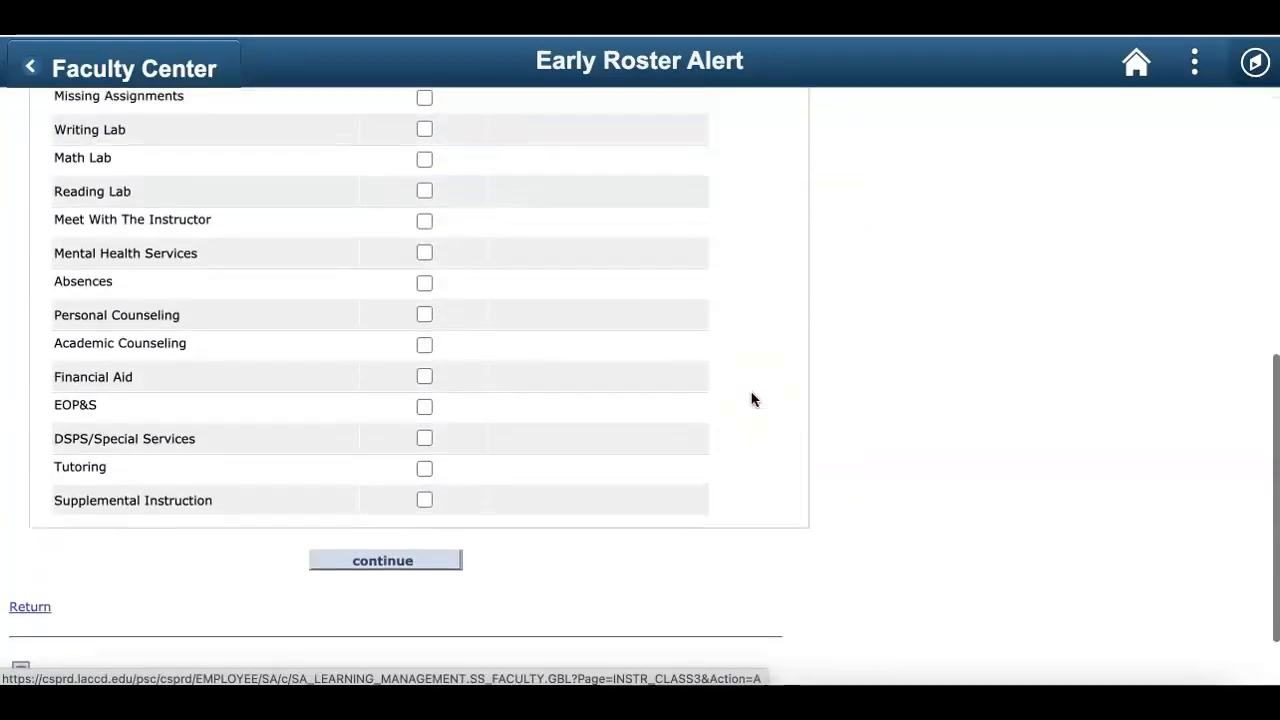
scroll(752, 400, "up", 1)
scroll(752, 400, "down", 1)
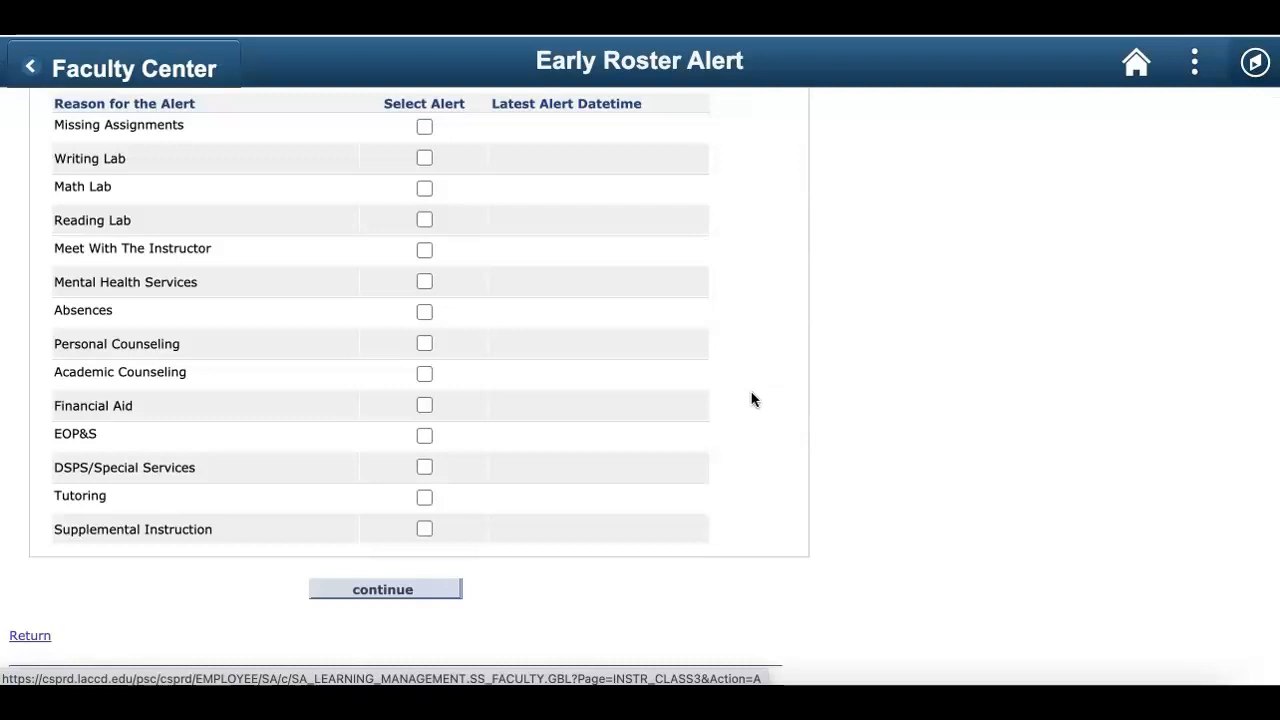
left_click(422, 127)
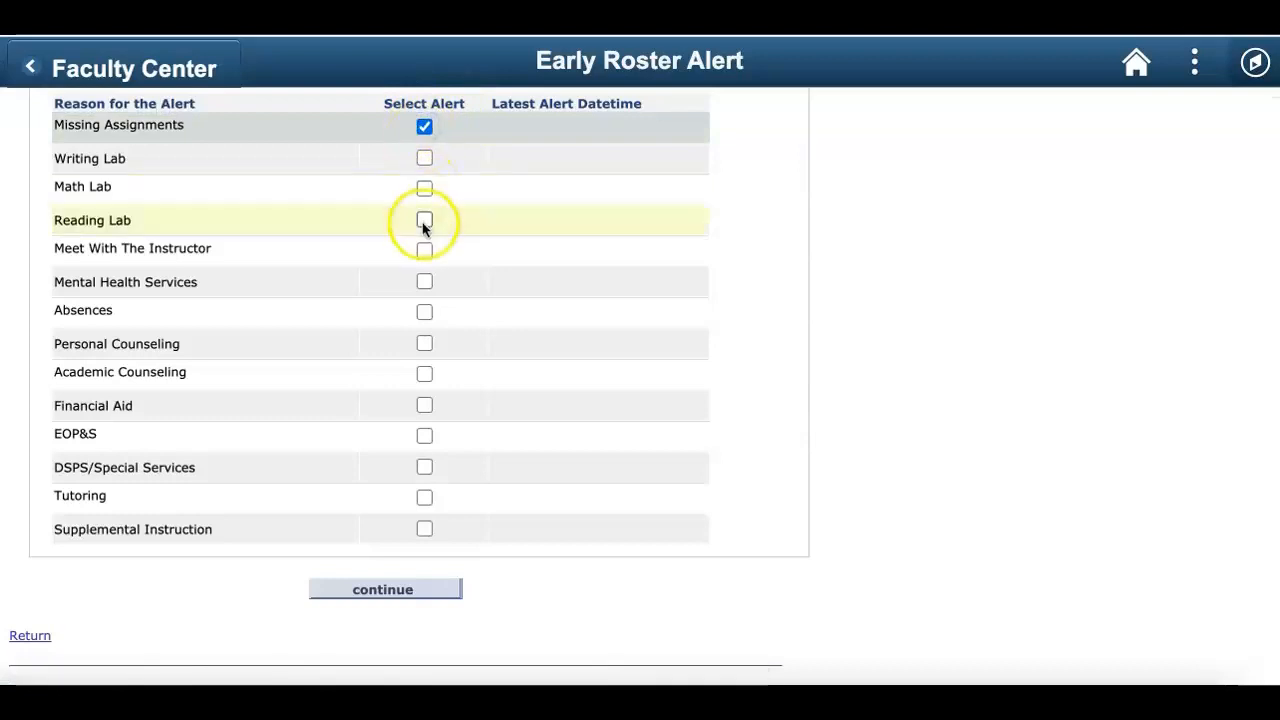
left_click(422, 250)
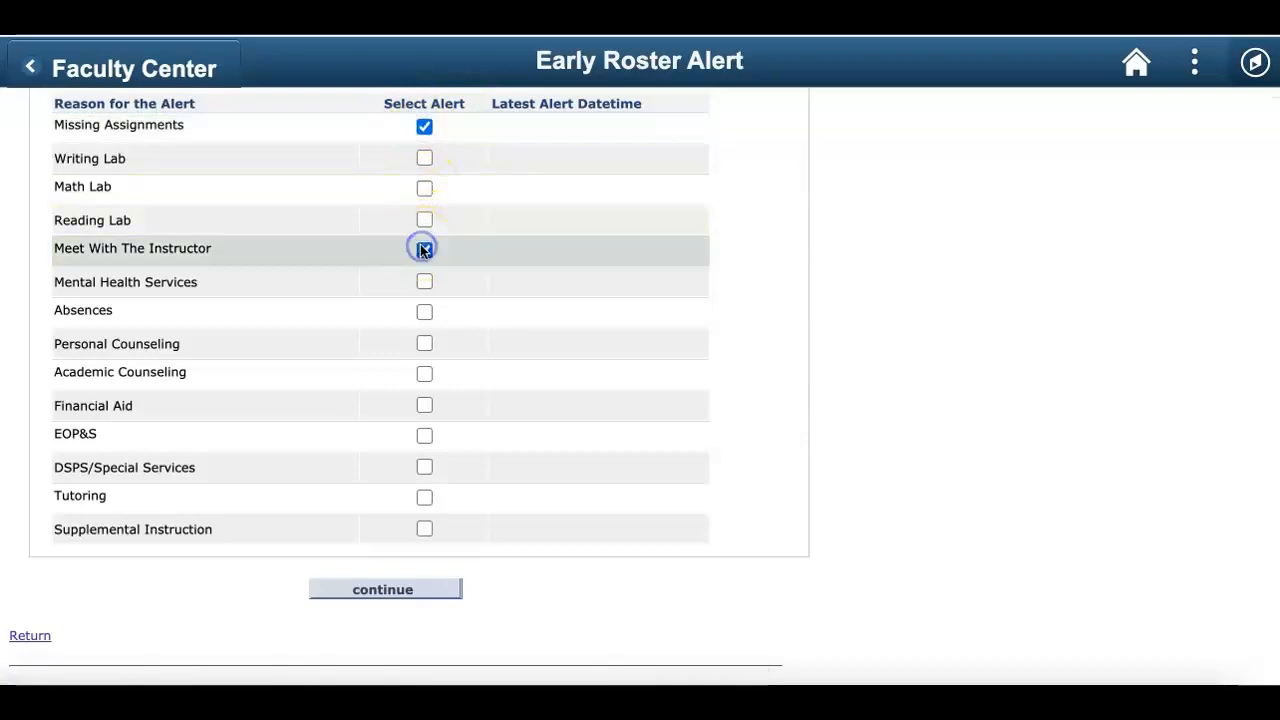
left_click(424, 312)
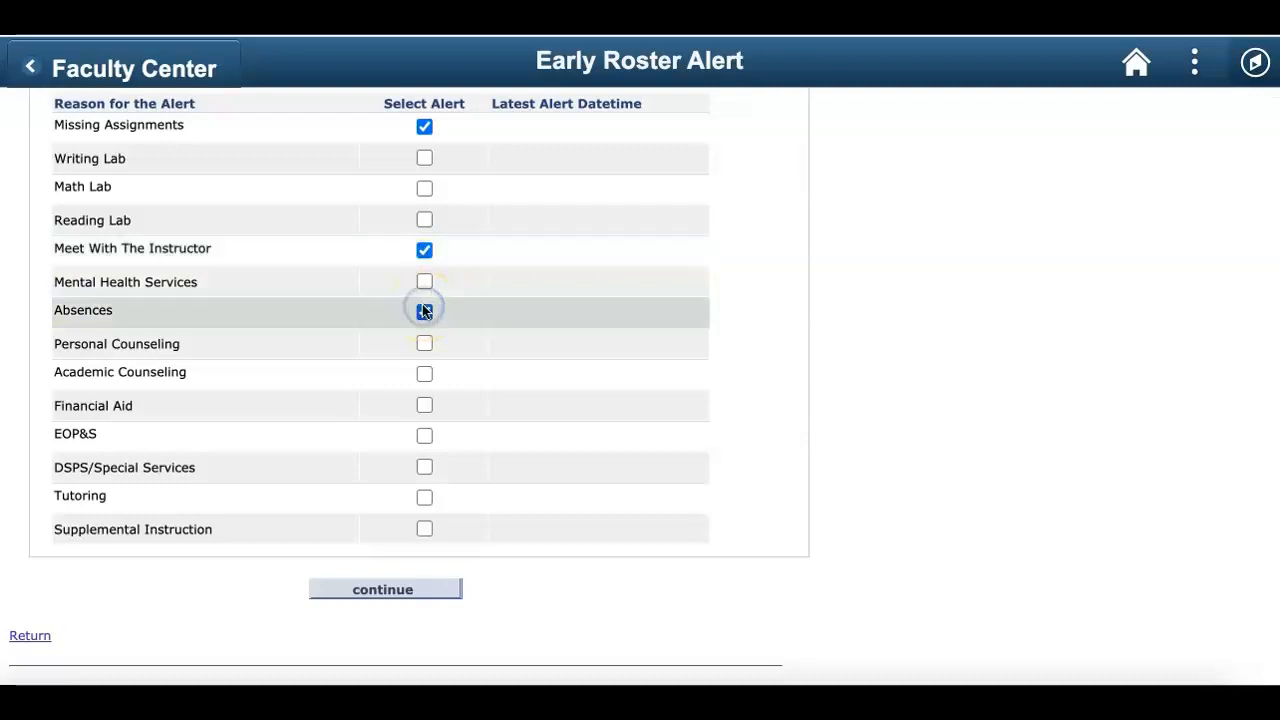
left_click(424, 312)
left_click(424, 250)
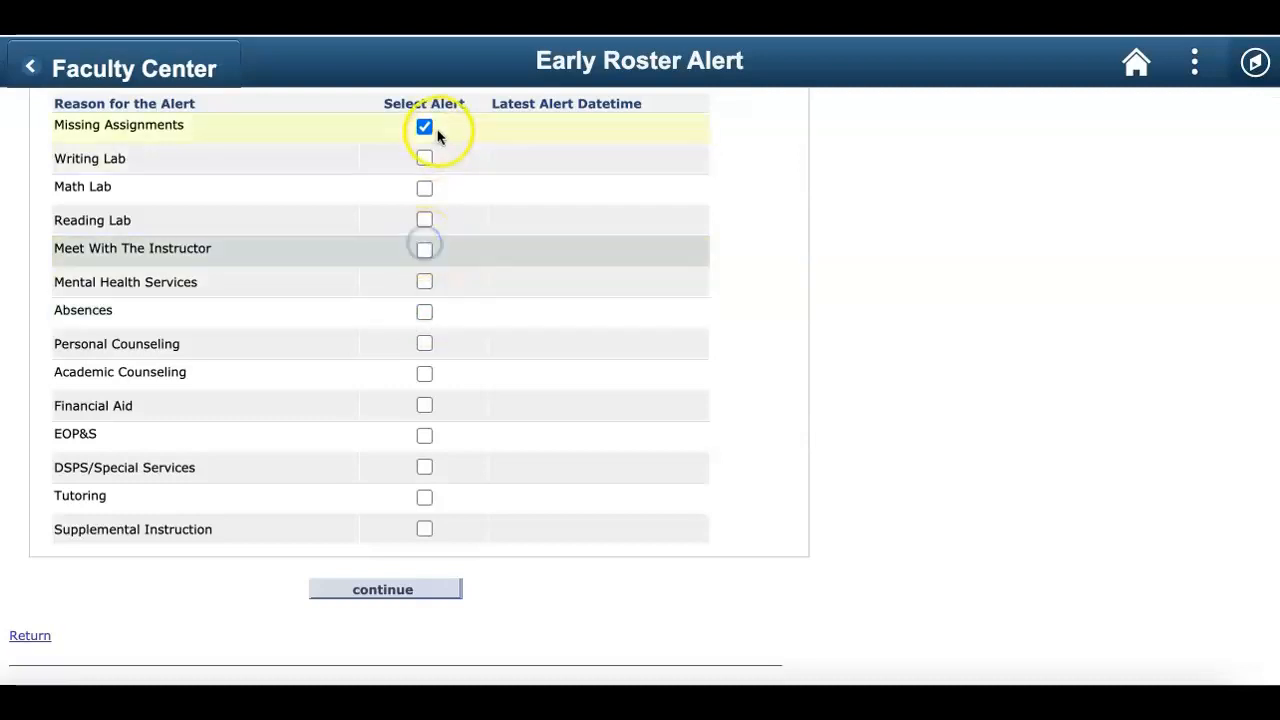
left_click(424, 127)
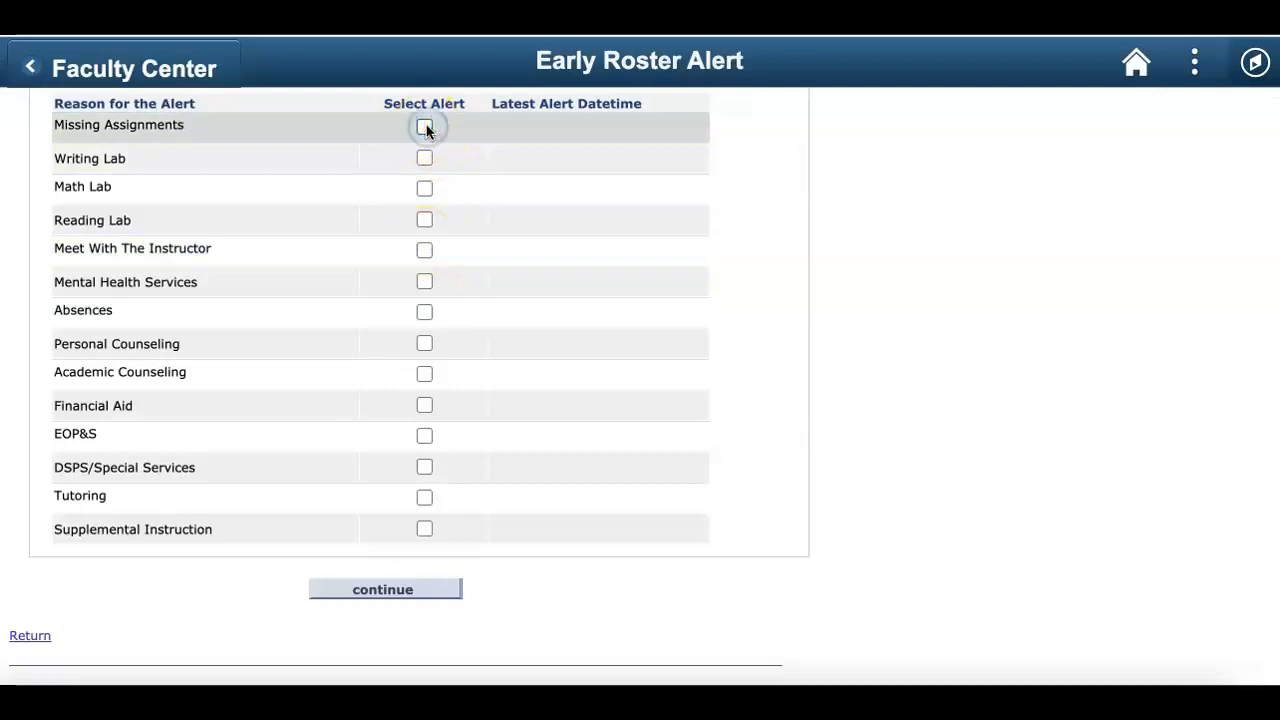
Examine the available alert reasons, from the lab referrals through counseling and financial aid to special services.
left_click(355, 168)
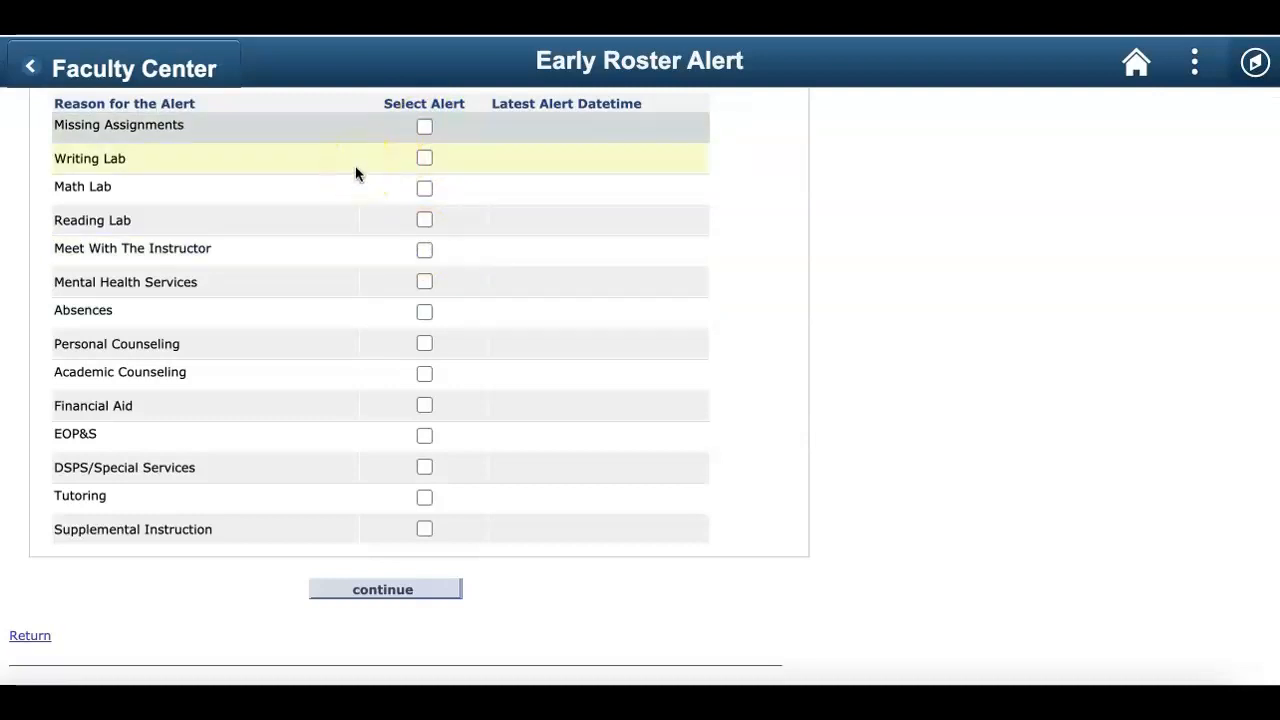
left_click(344, 198)
left_click(337, 220)
left_click(329, 248)
left_click(320, 279)
left_click(301, 331)
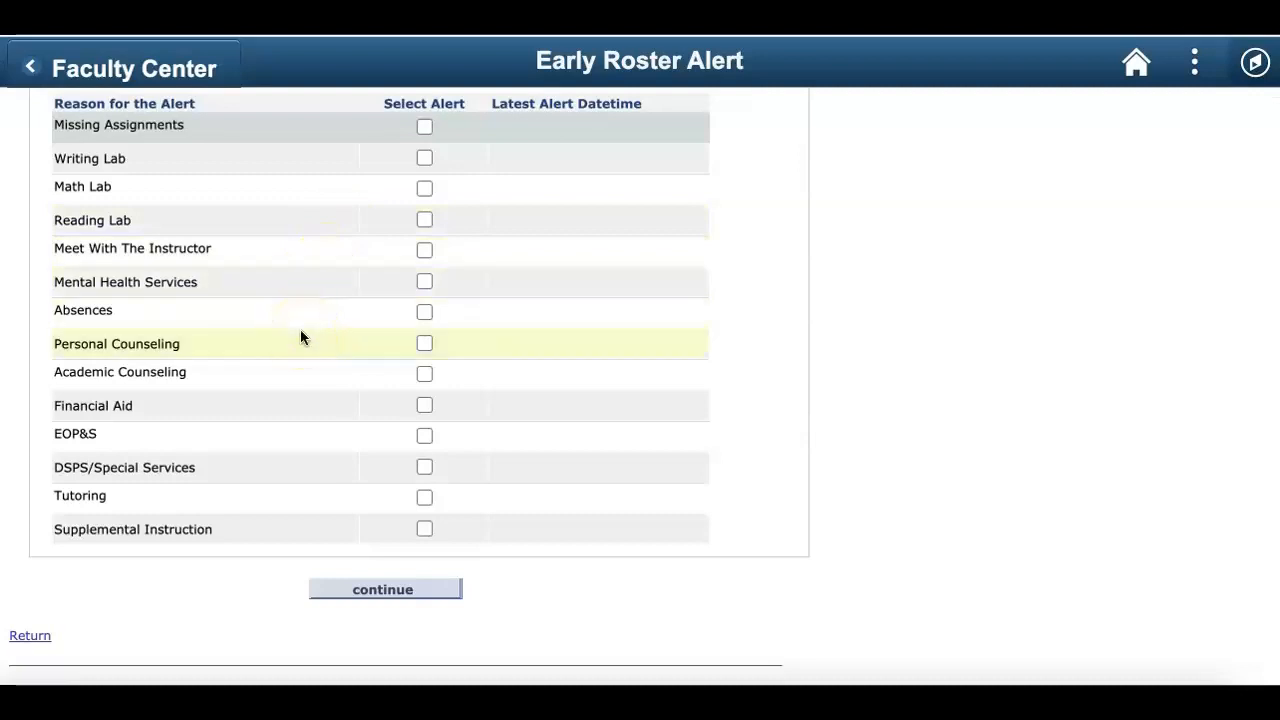
left_click(284, 372)
left_click(273, 399)
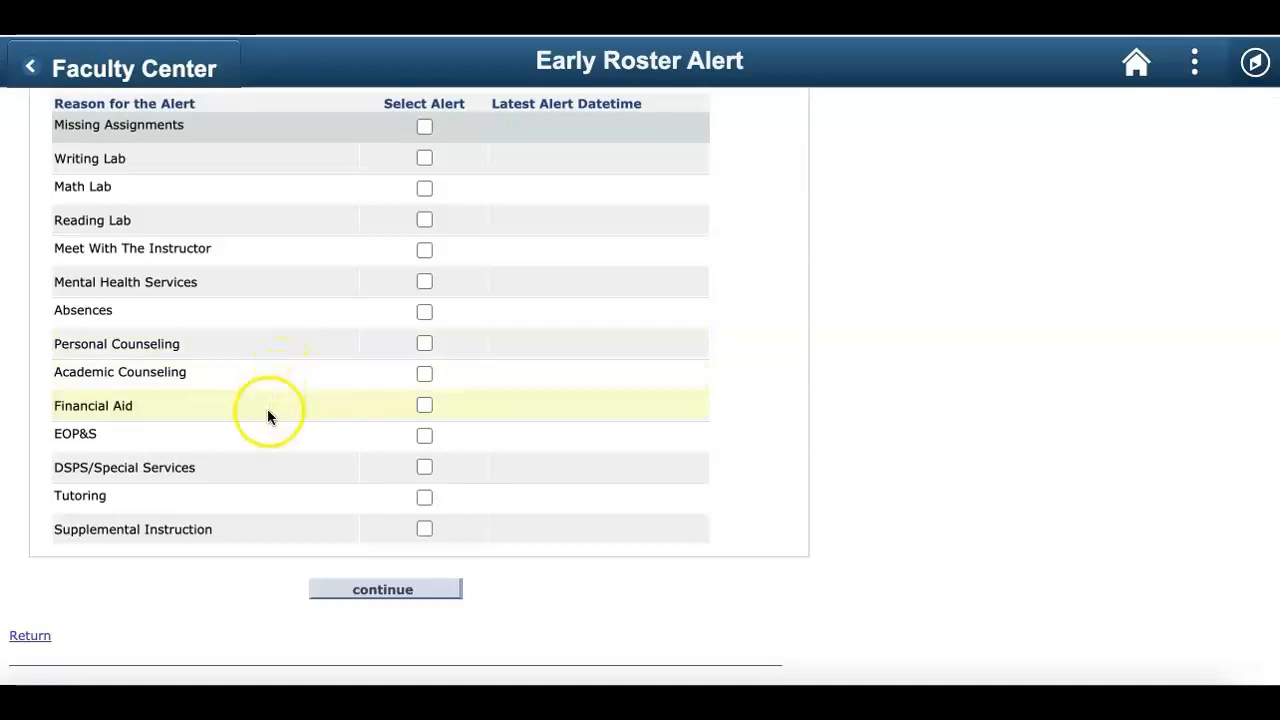
left_click(242, 462)
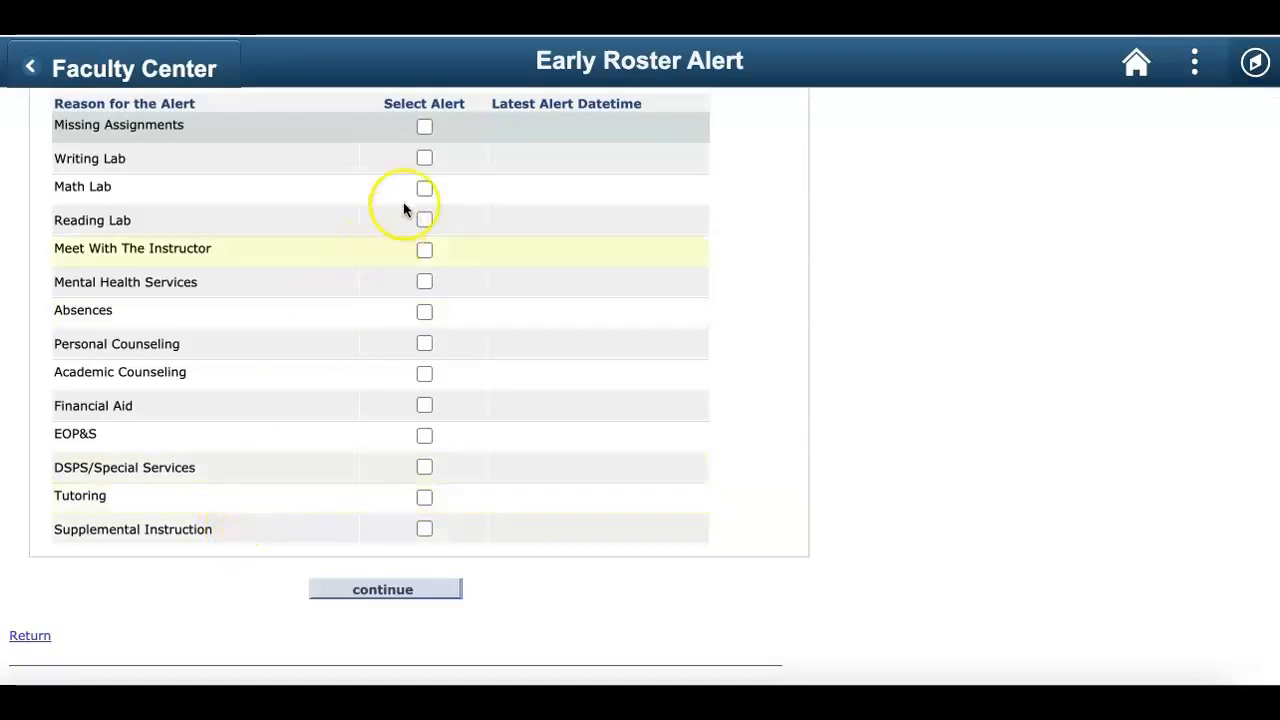
Continue with Missing Assignments as the only alert reason and set its method of contact to Email - Formatted.
left_click(425, 128)
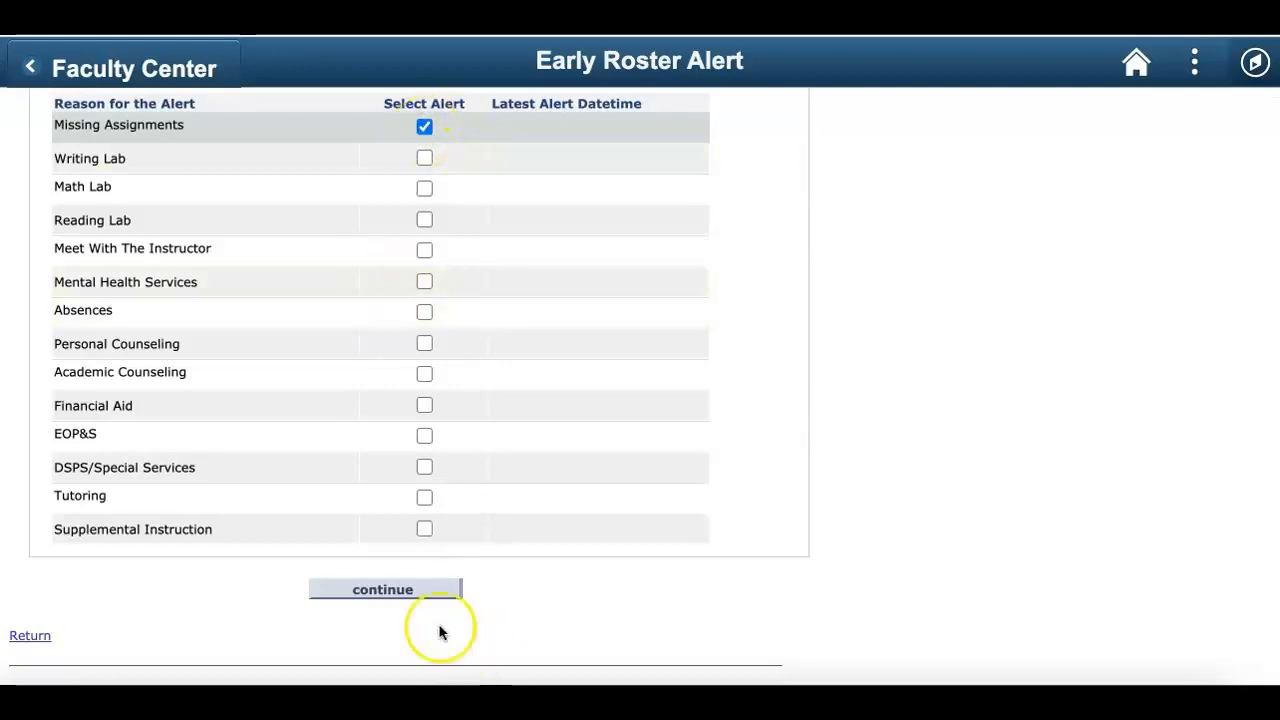
left_click(385, 590)
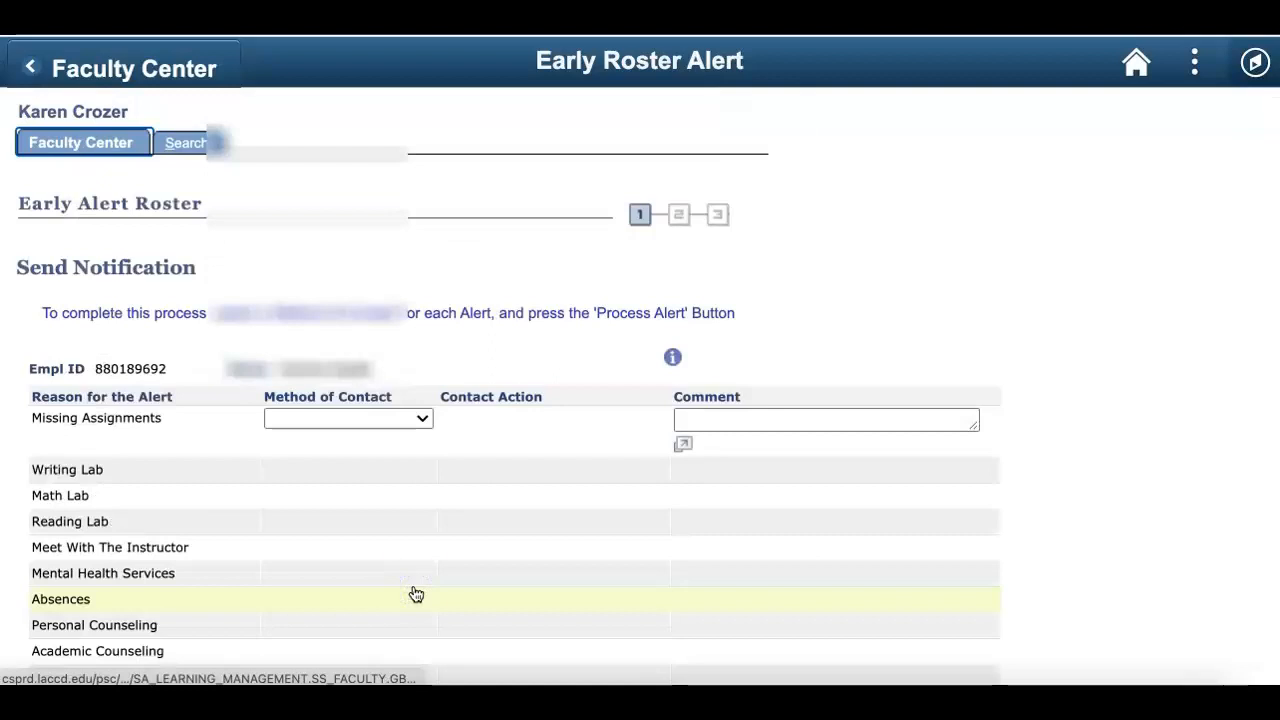
scroll(416, 590, "down", 3)
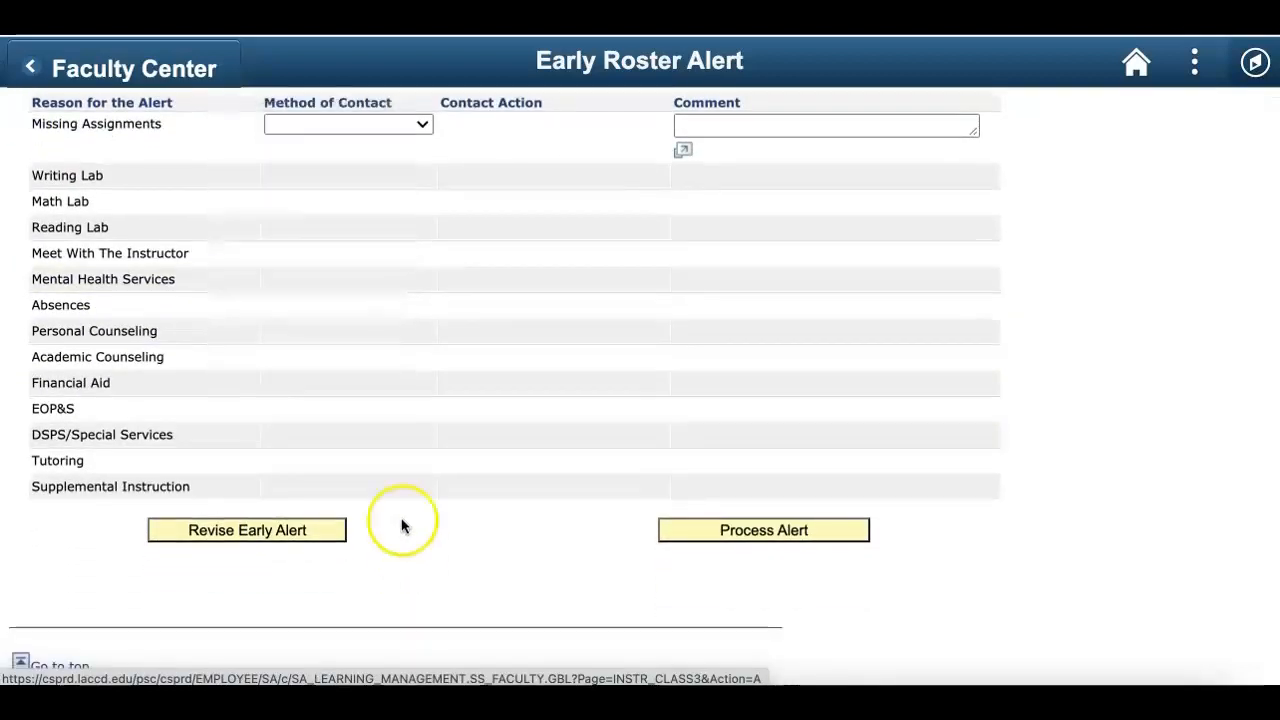
left_click(347, 127)
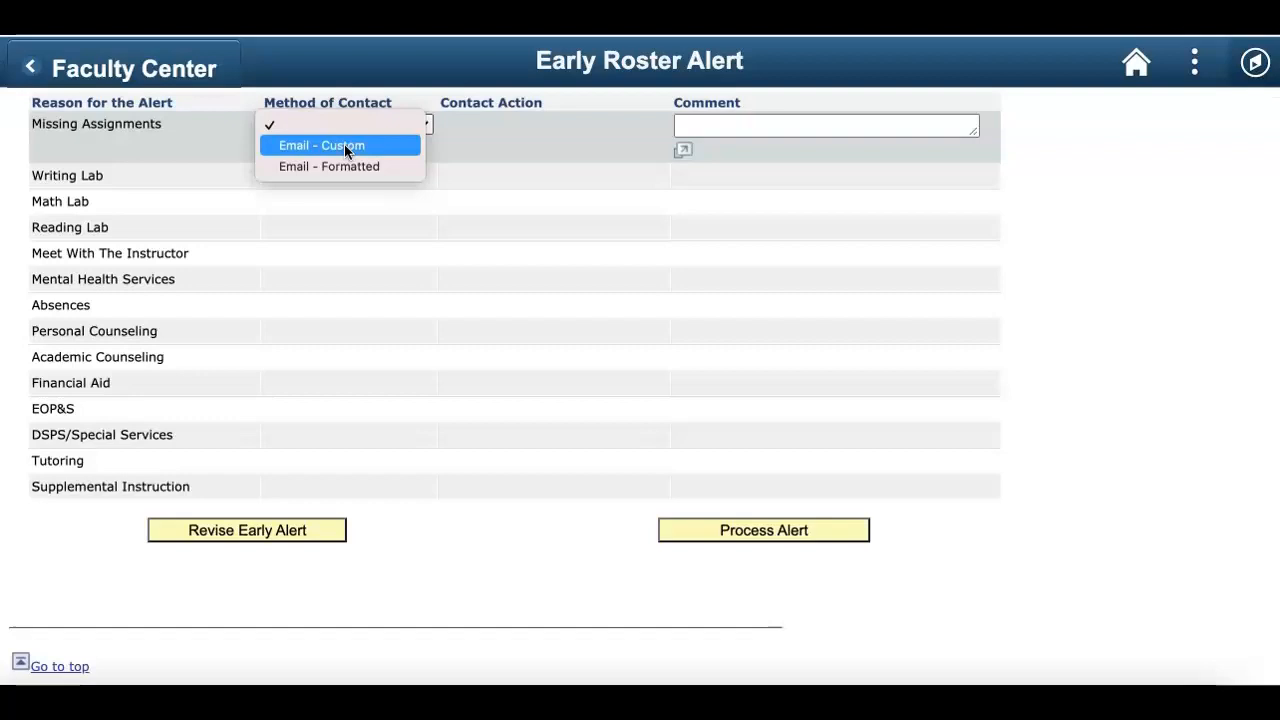
left_click(333, 170)
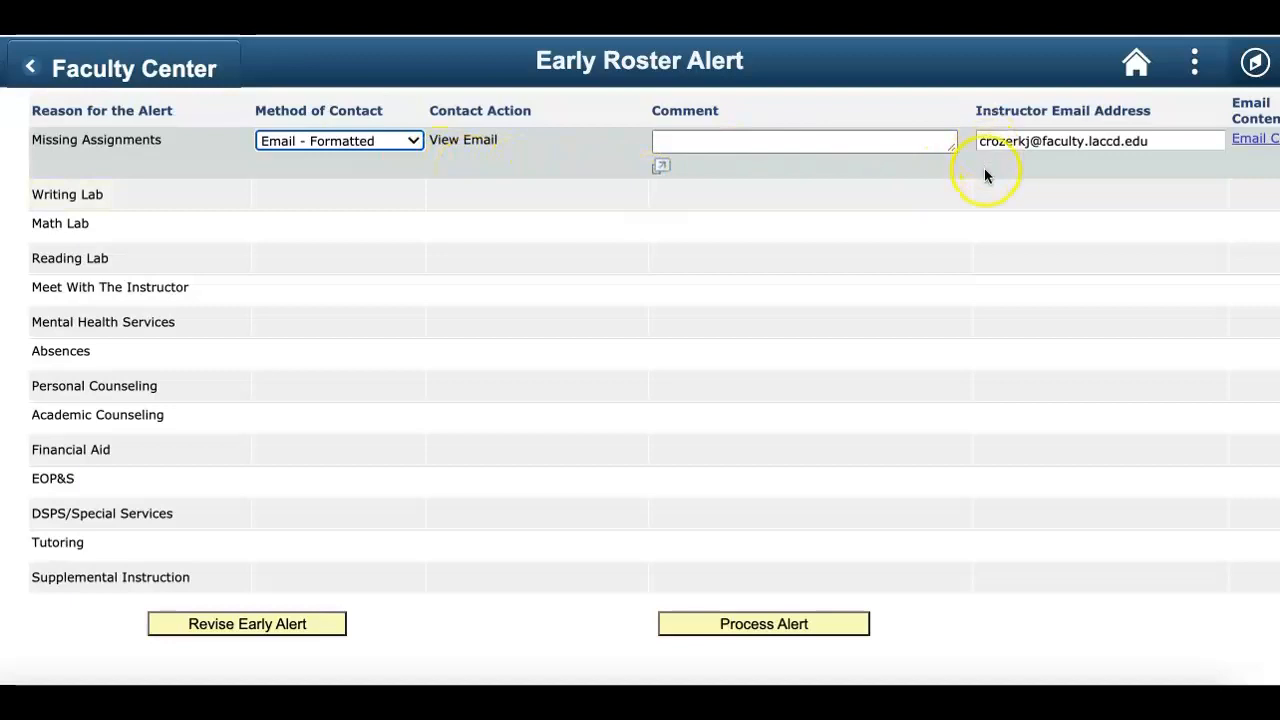
Open the email content of the Missing Assignments alert and read through the message body.
scroll(984, 170, "right", 2)
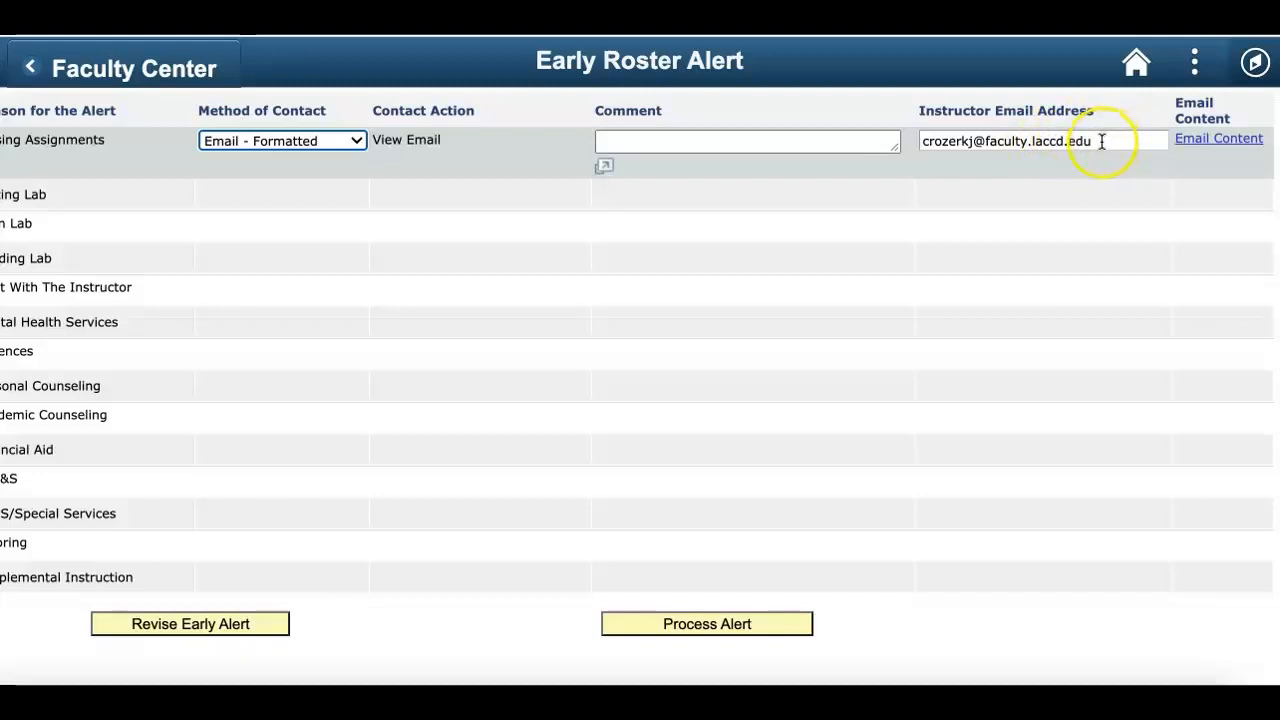
left_click(1209, 146)
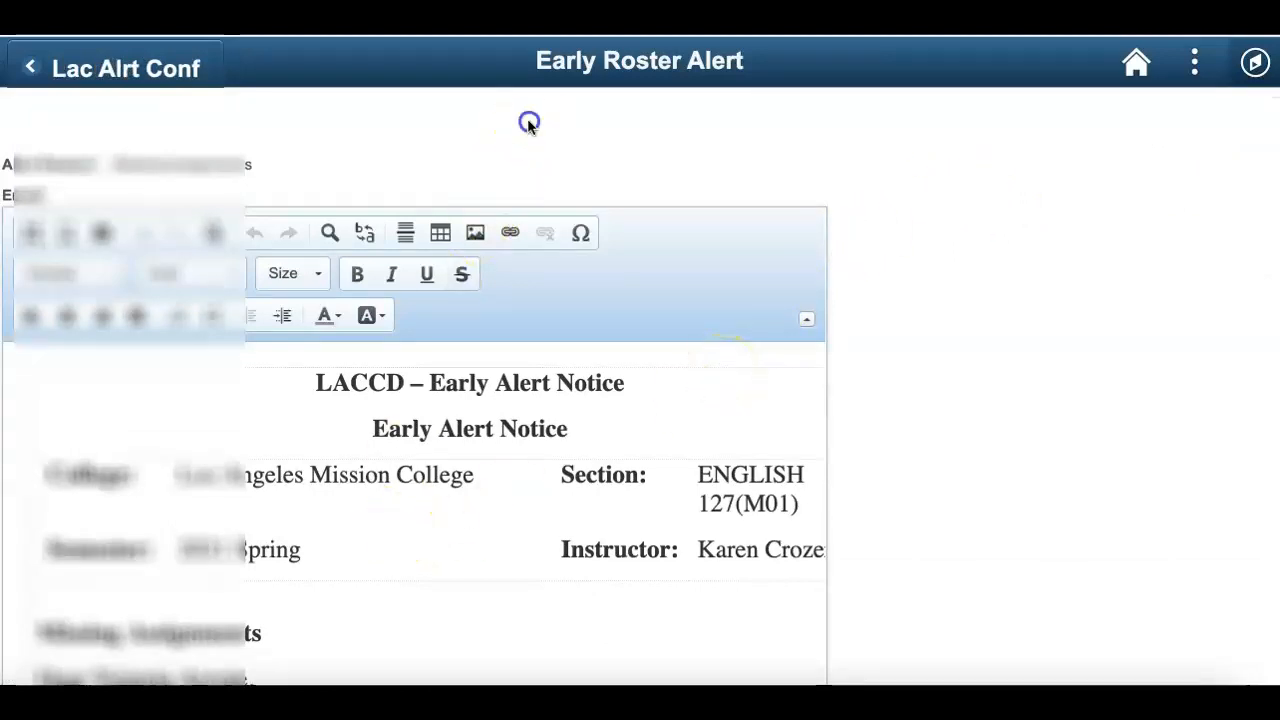
scroll(501, 321, "down", 5)
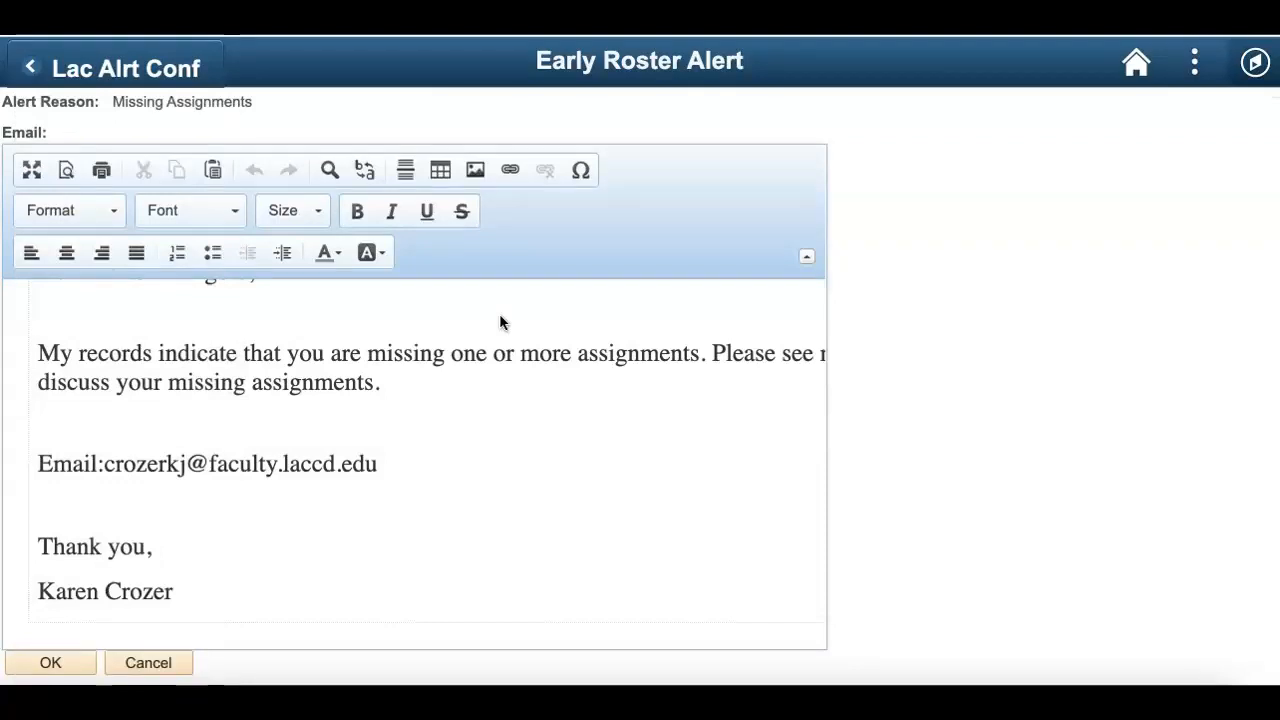
left_click(480, 375)
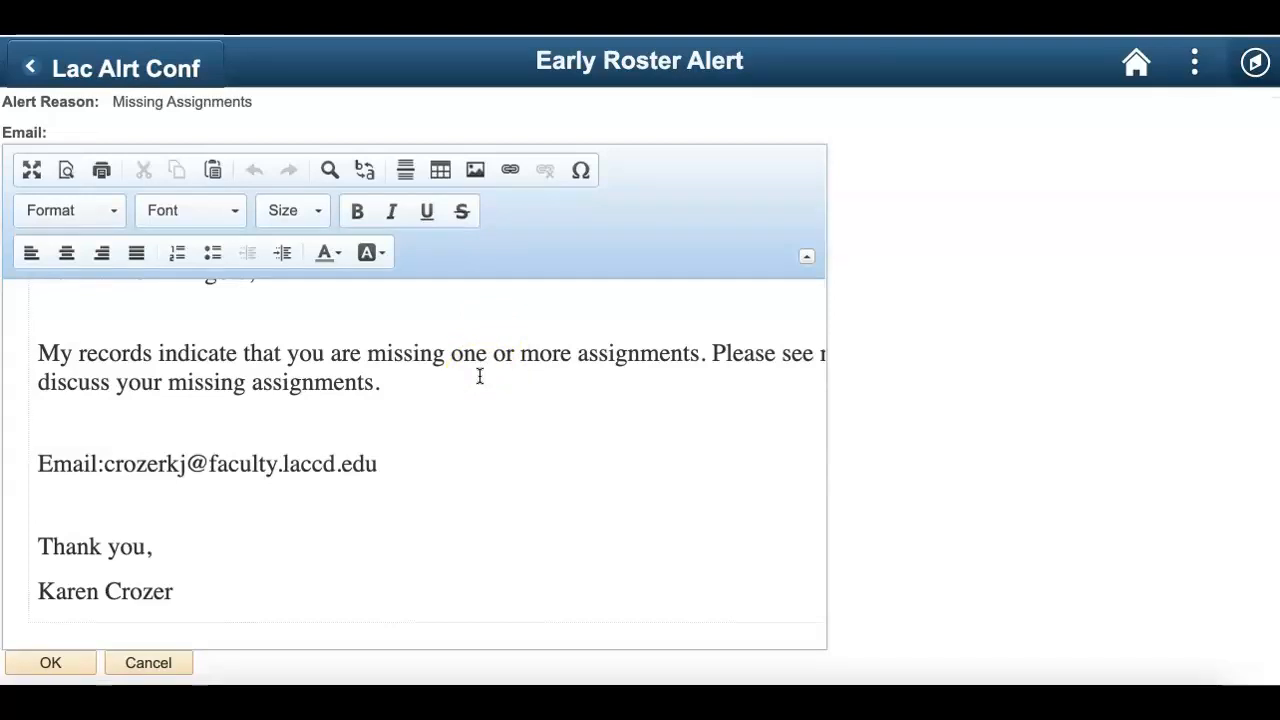
scroll(480, 375, "right", 2)
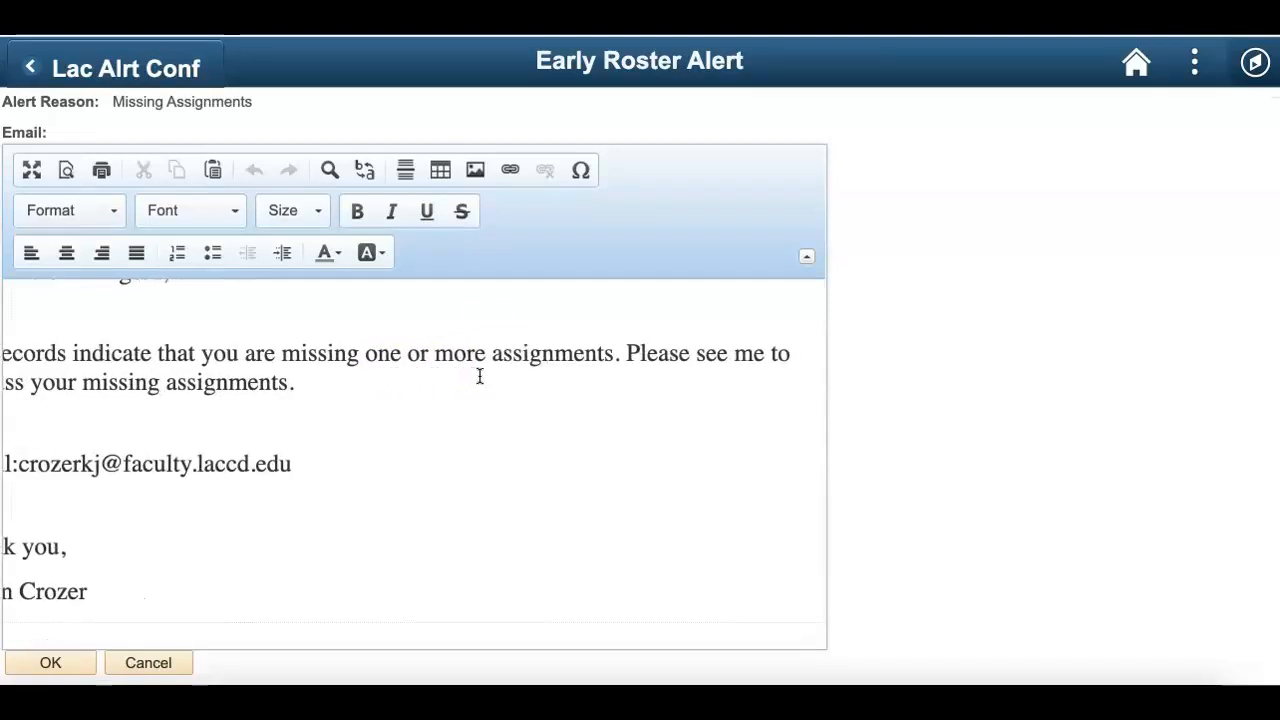
scroll(480, 375, "left", 2)
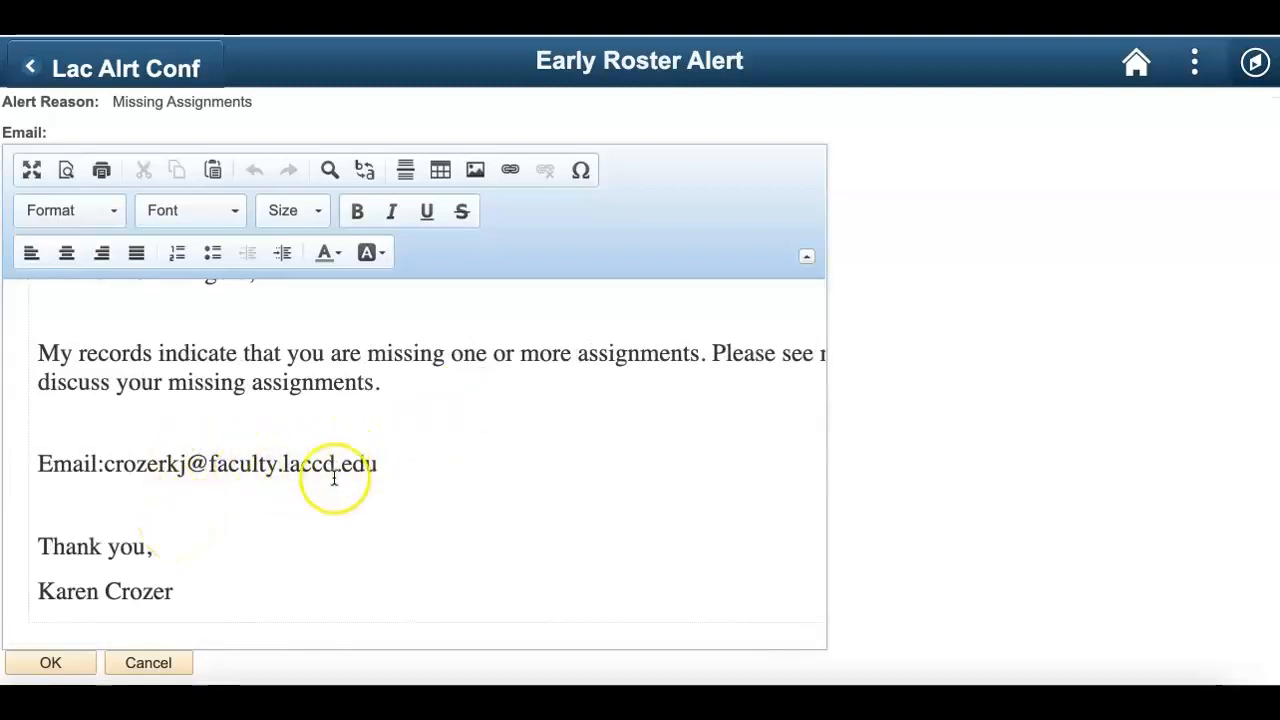
Remove "faculty." from the instructor's email address, add a space after "Email:", and append "jhkhkhkjhjk" to the missing-assignments paragraph.
left_click_drag(284, 464, 207, 458)
key("BackSpace")
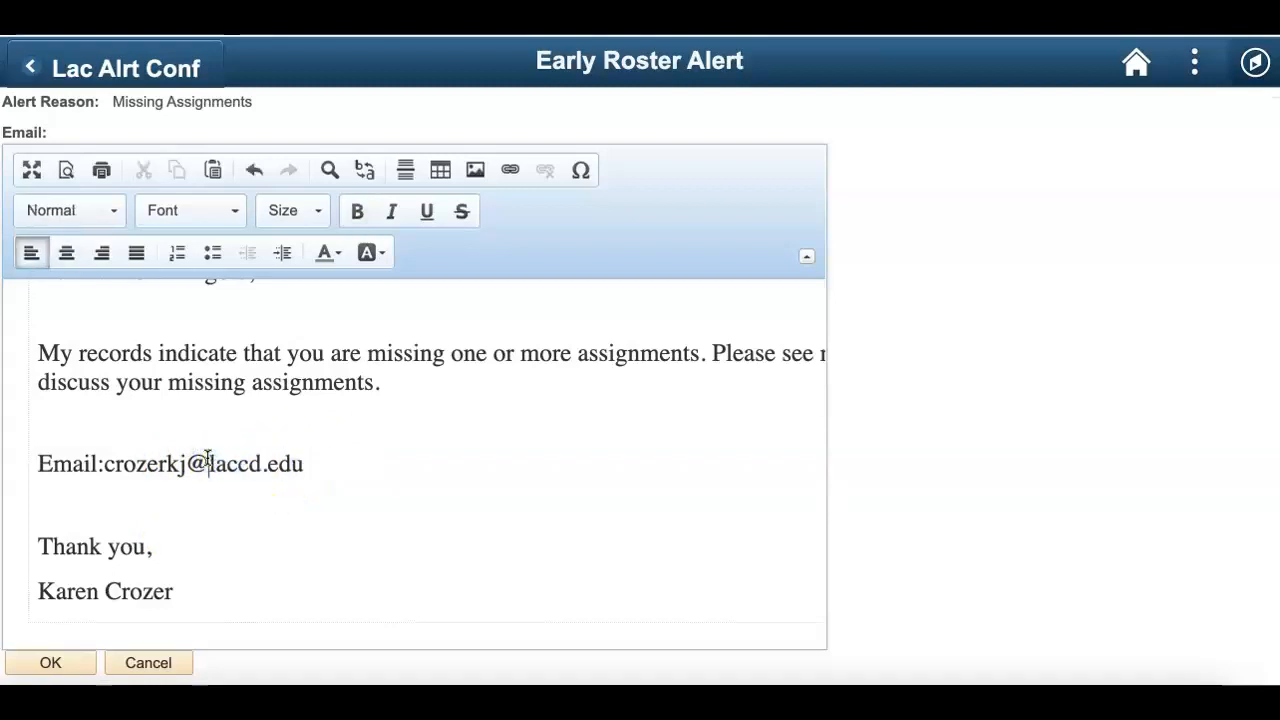
left_click(106, 464)
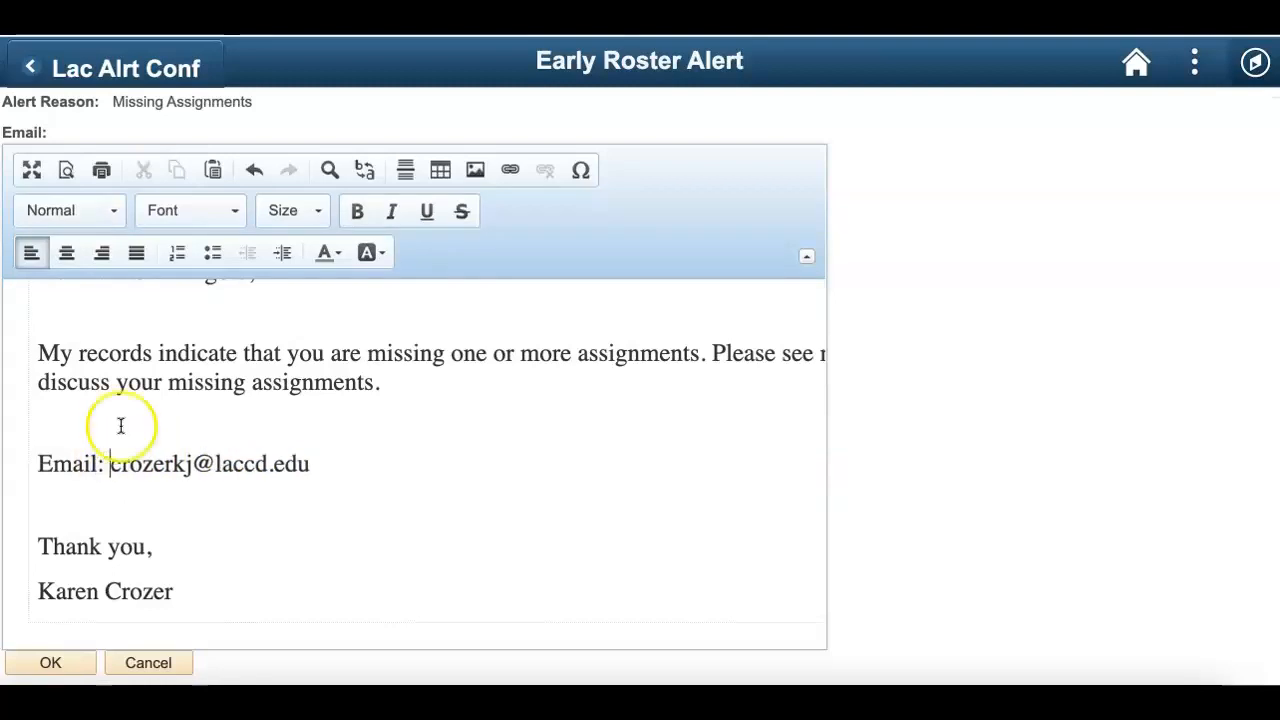
type("jhkhkhkjhjk")
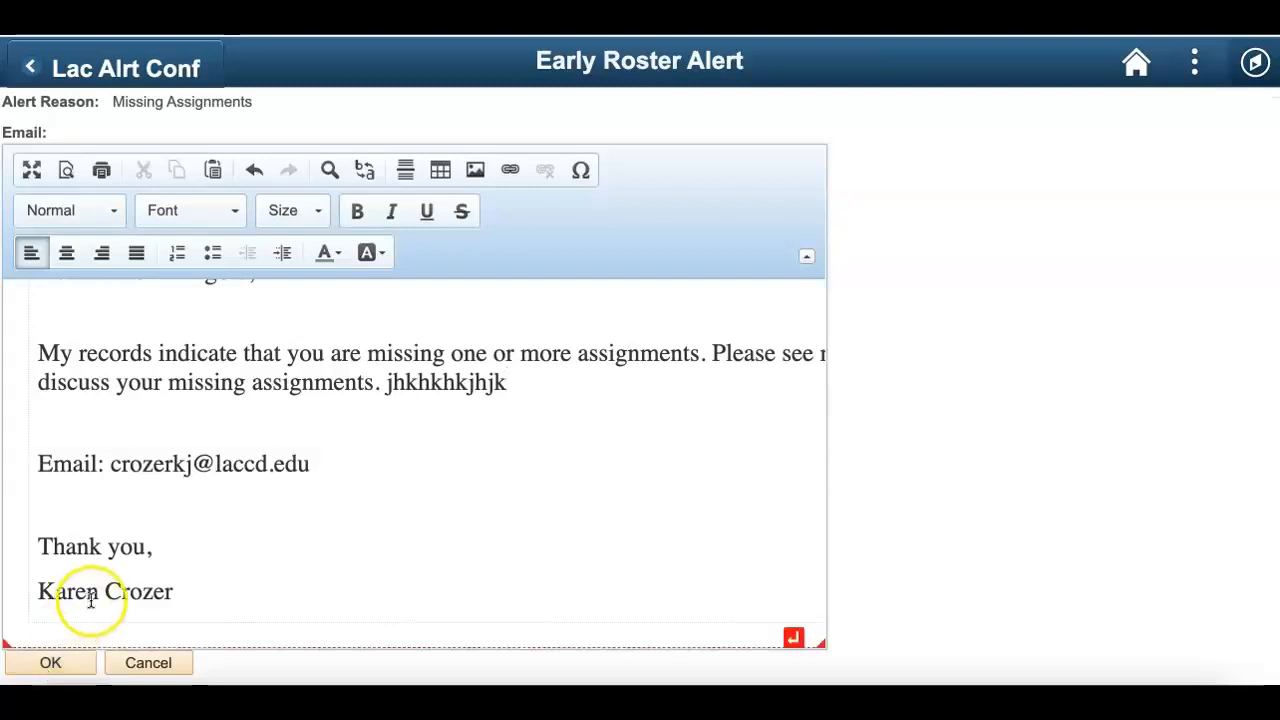
Switch to the Word document with the note on emailing the staff contact about an early alert.
left_click(162, 661)
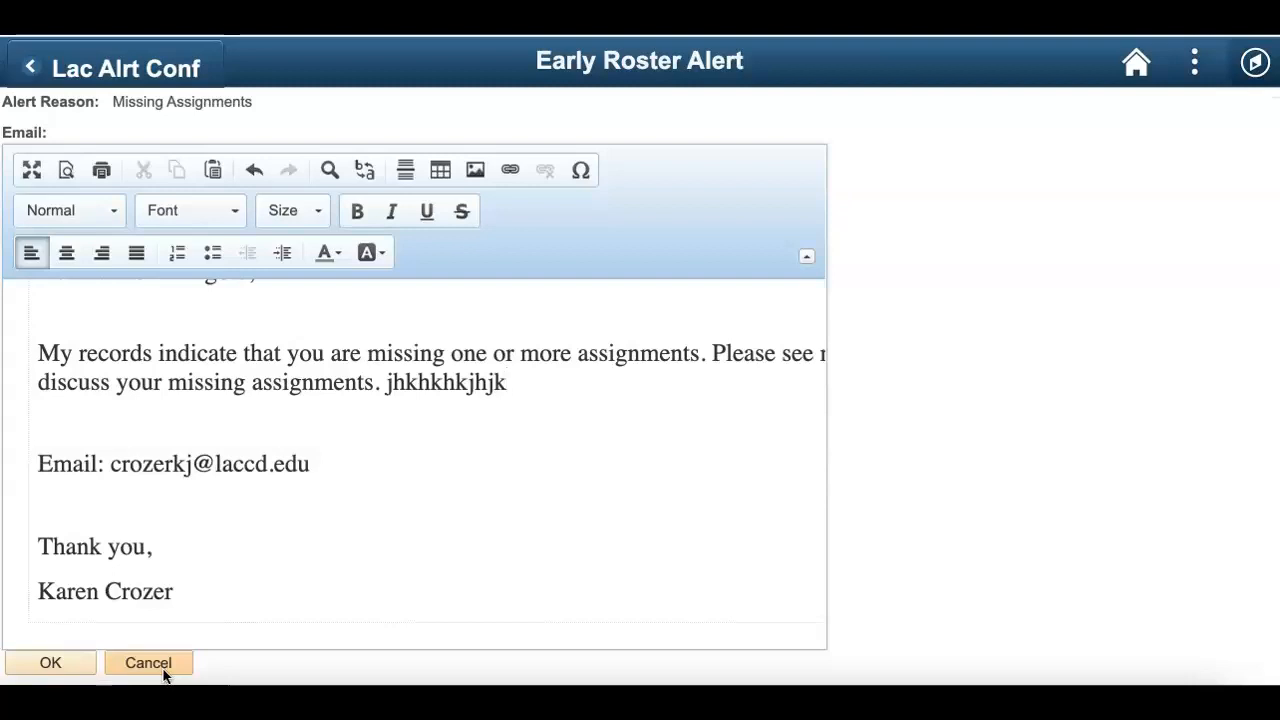
left_click(46, 268)
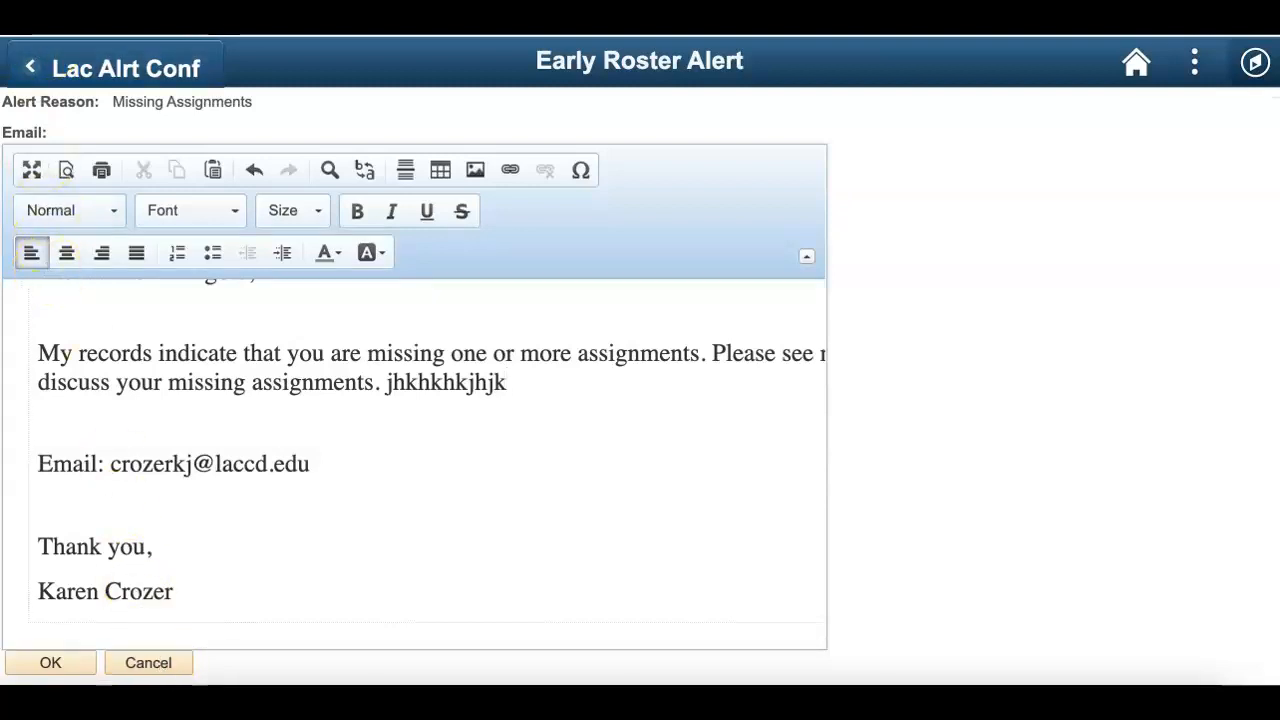
left_click(480, 177)
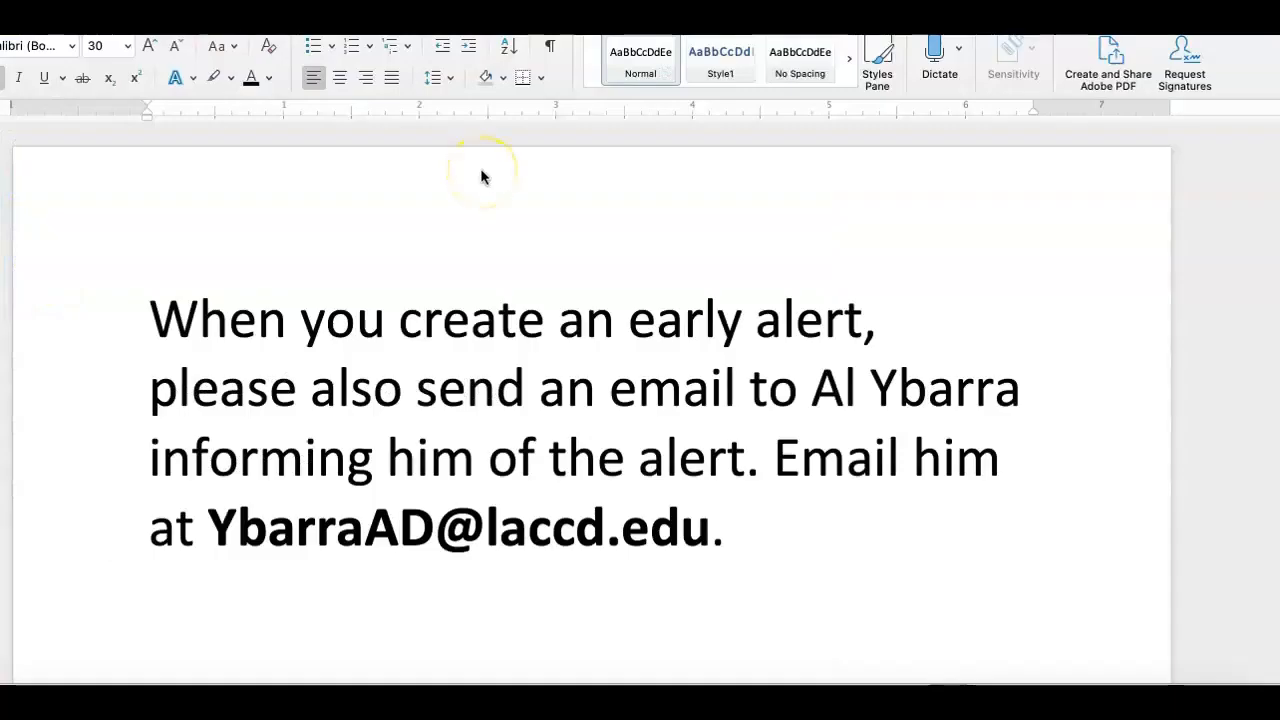